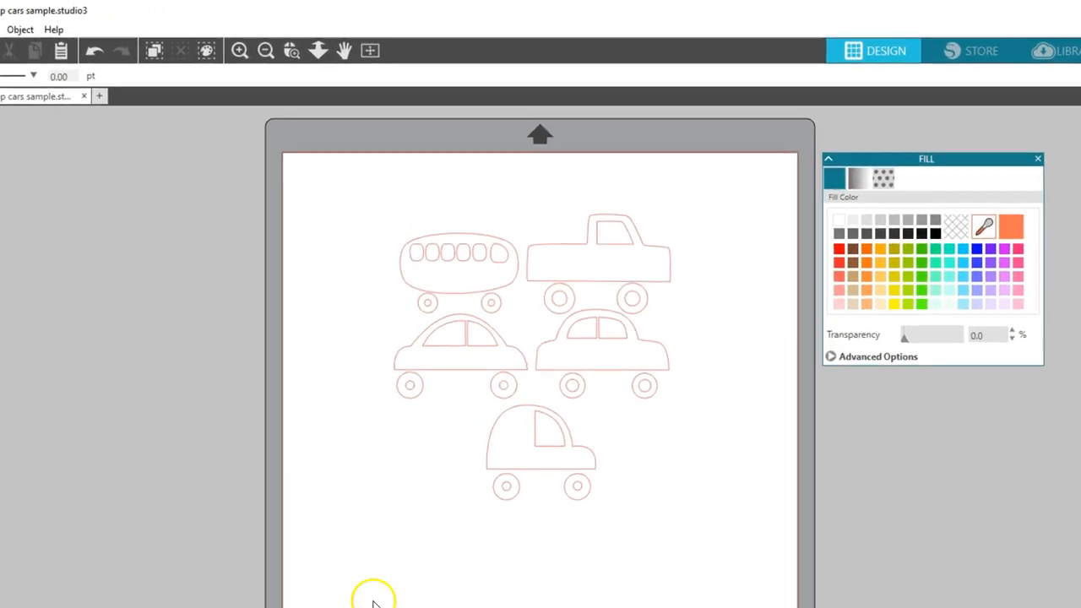
Move the group of car outlines slightly and ungroup it into separate shapes.
left_click(585, 377)
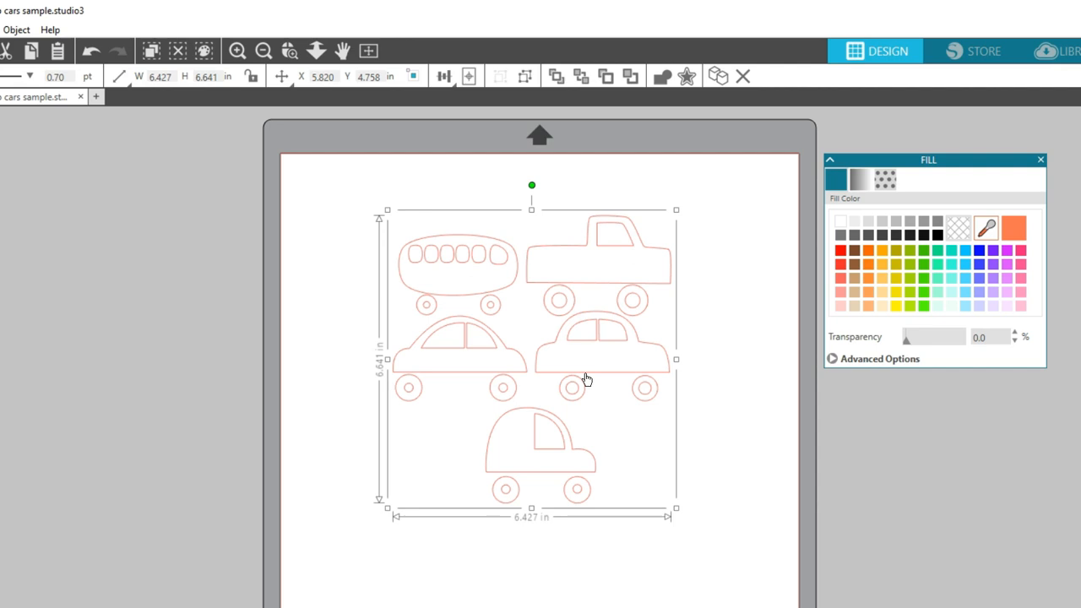
mouse_move(585, 378)
left_mouse_down()
mouse_move(572, 398)
mouse_move(559, 372)
mouse_move(579, 369)
mouse_move(570, 385)
left_mouse_up()
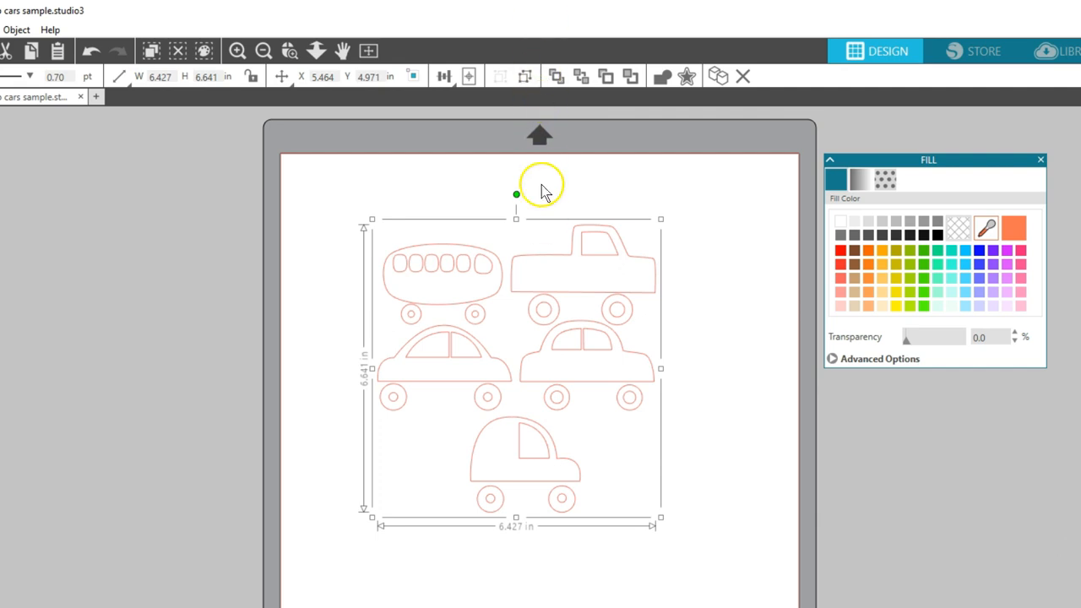
left_click(524, 77)
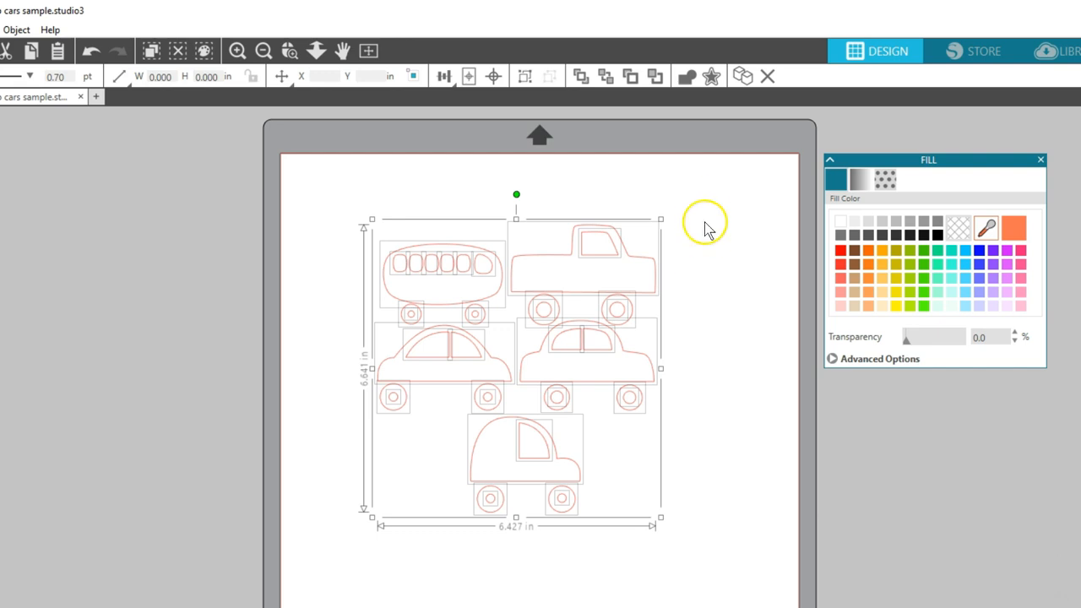
left_click(340, 362)
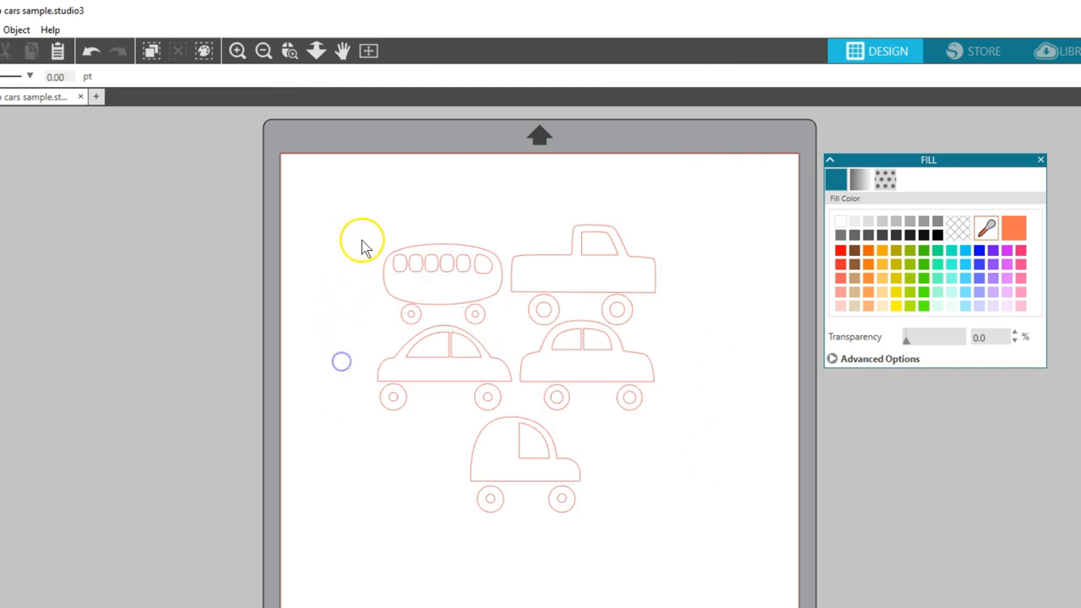
Fill all six windows of the bus with pale mint green.
left_click(401, 272)
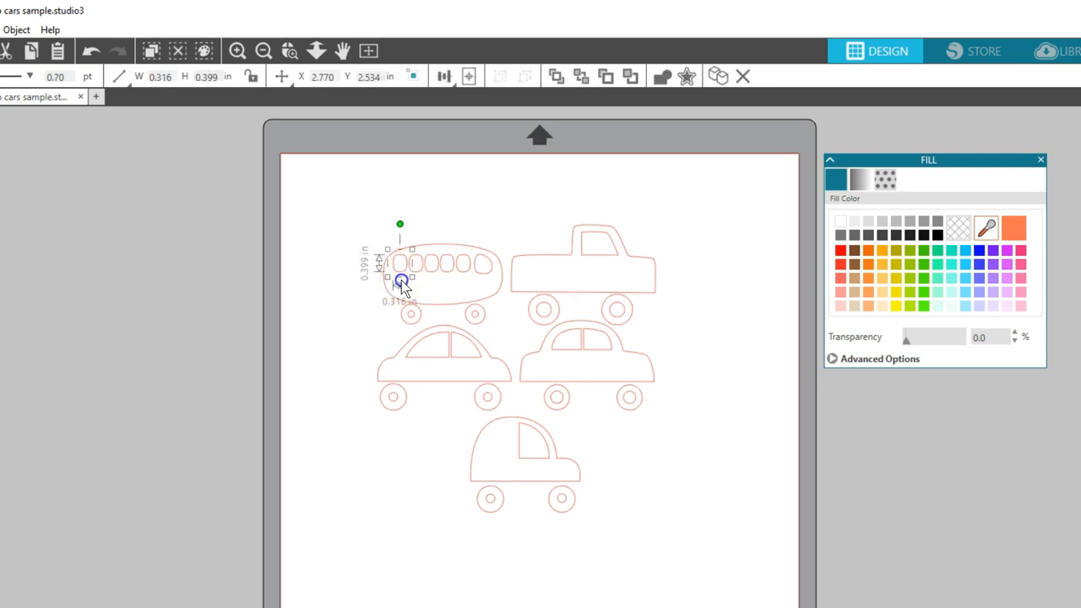
left_click(415, 263, "shift")
left_click(430, 258, "shift")
left_click(447, 262, "shift")
left_click(462, 263, "shift")
left_click(483, 262, "shift")
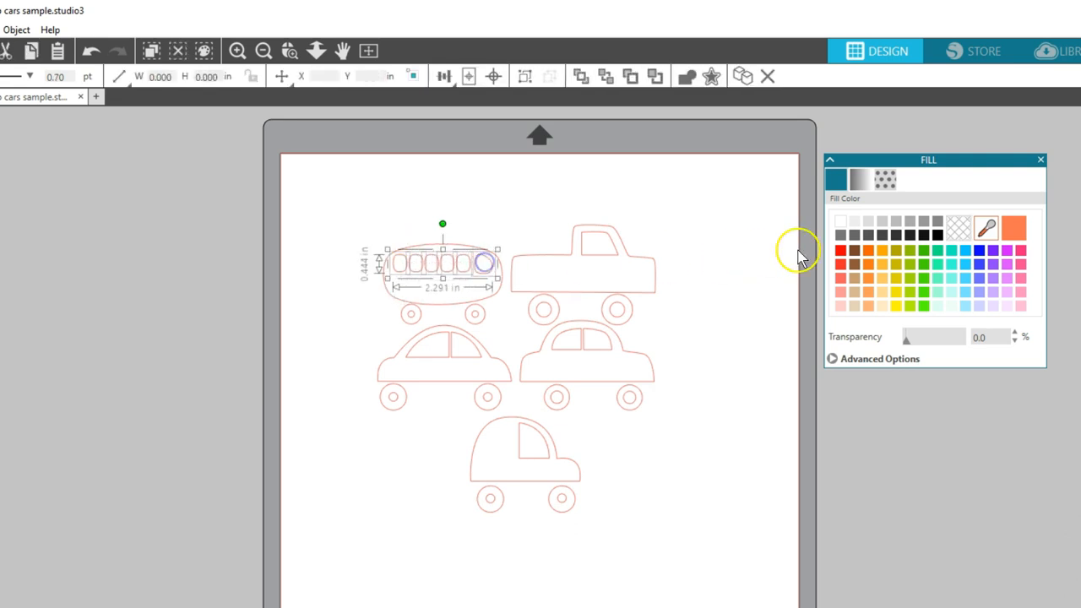
left_click(937, 305)
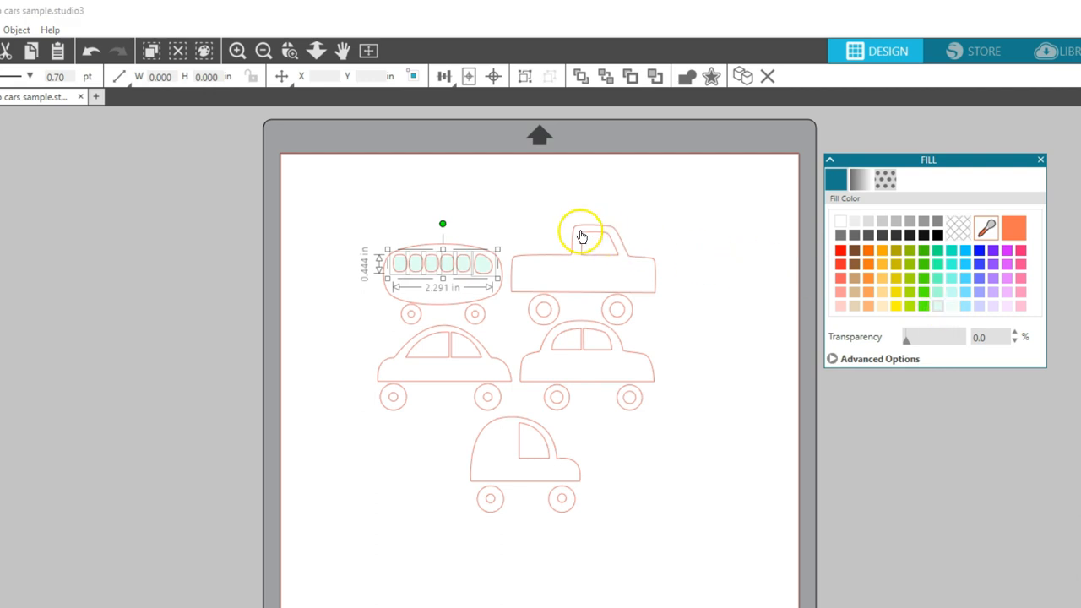
Select the bus windows together with the body and remove the body from the selection.
left_click(468, 285)
left_click(465, 262)
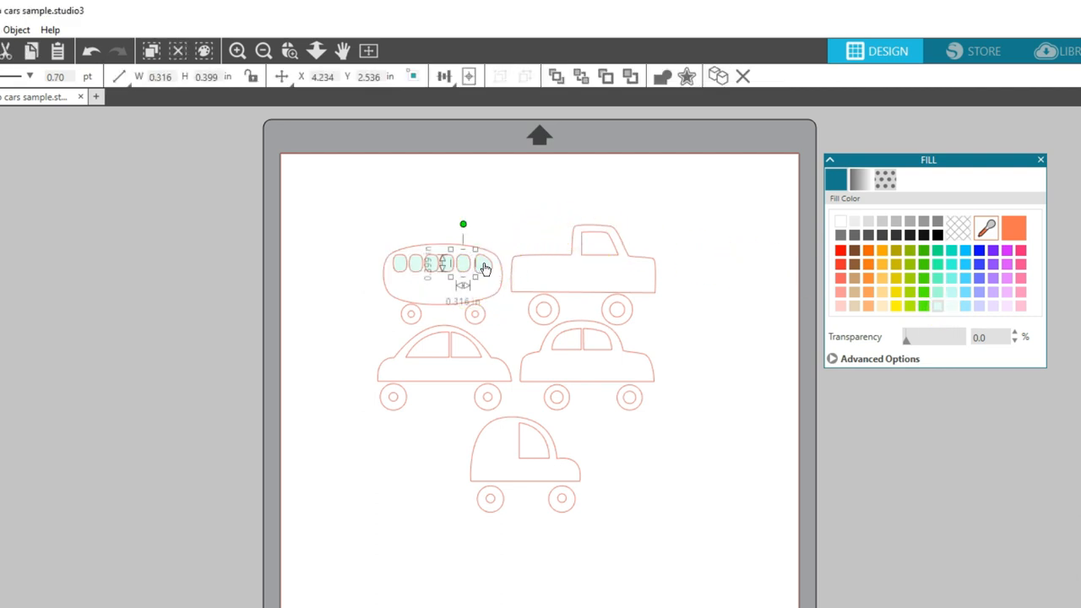
left_click(484, 265, "shift")
left_click(446, 265, "shift")
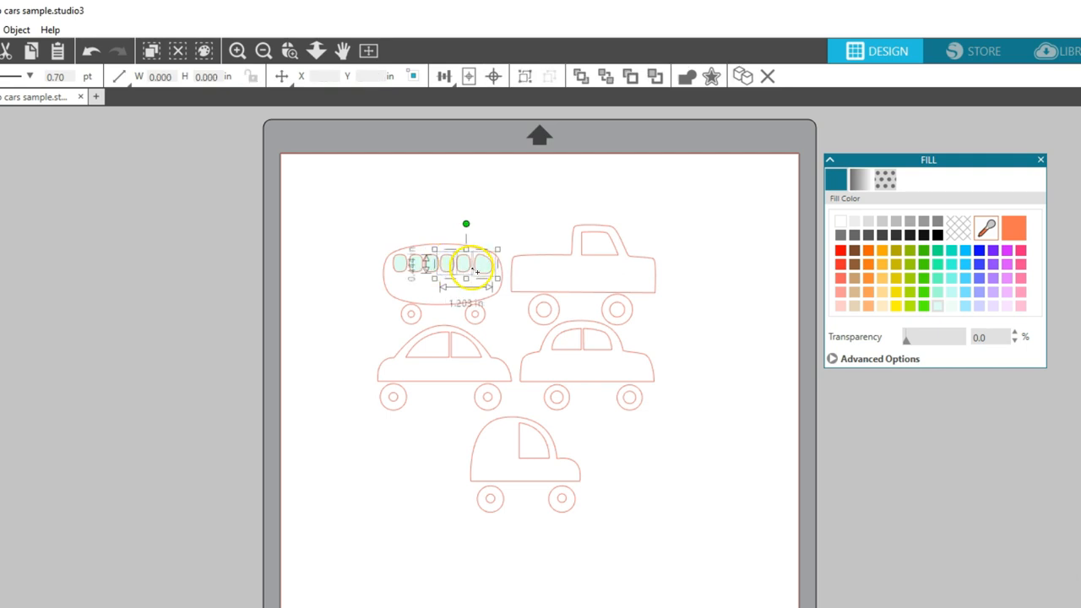
left_click_drag(374, 229, 502, 288)
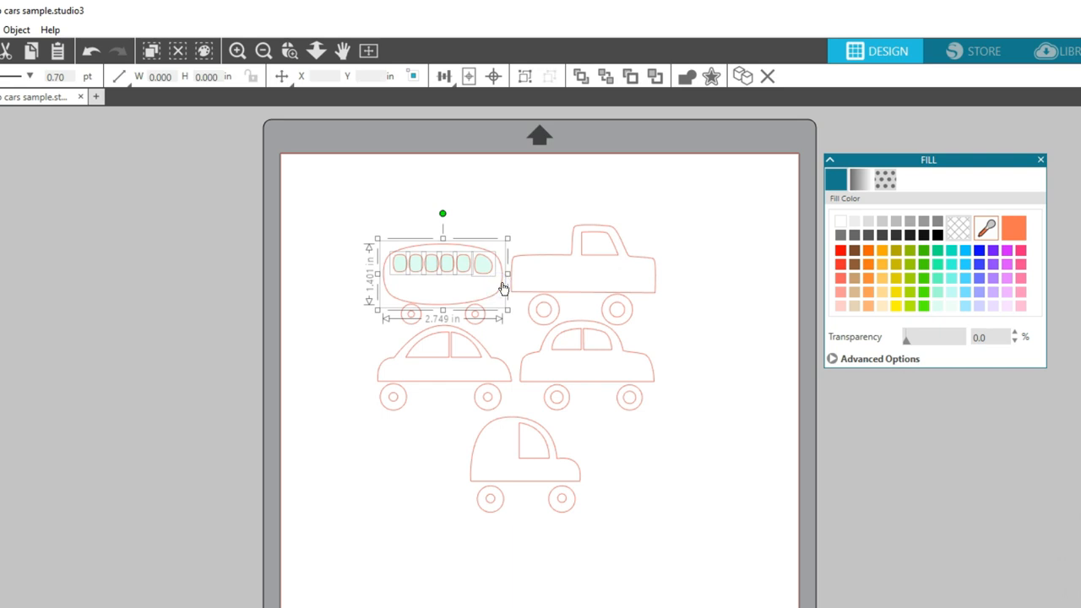
left_click(502, 288, "shift")
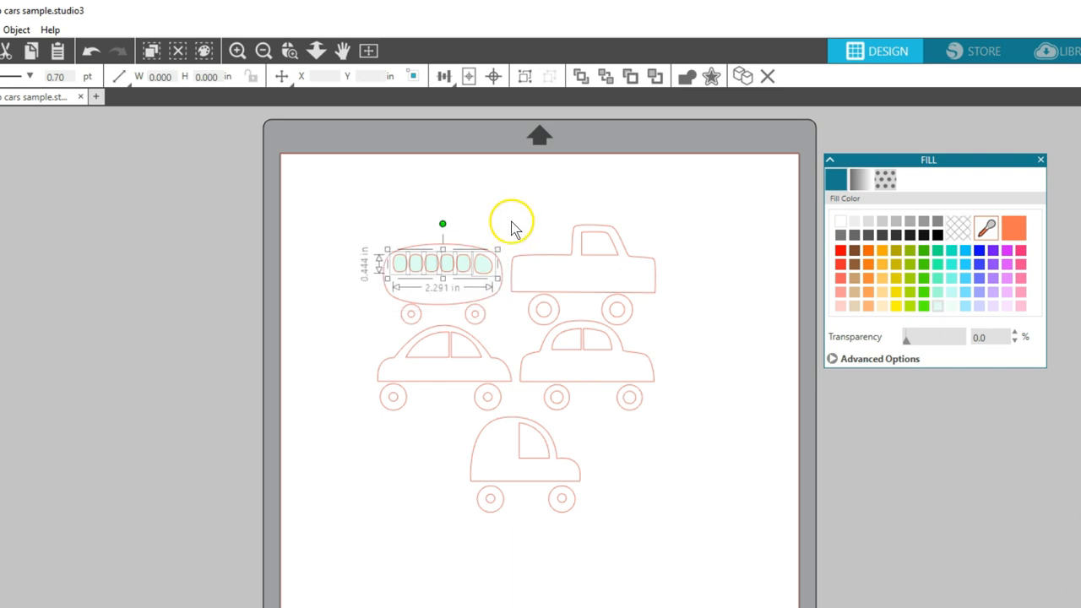
Fill the pickup truck's window with the same pale mint green.
left_click(386, 283)
left_click(582, 246)
left_click(935, 305)
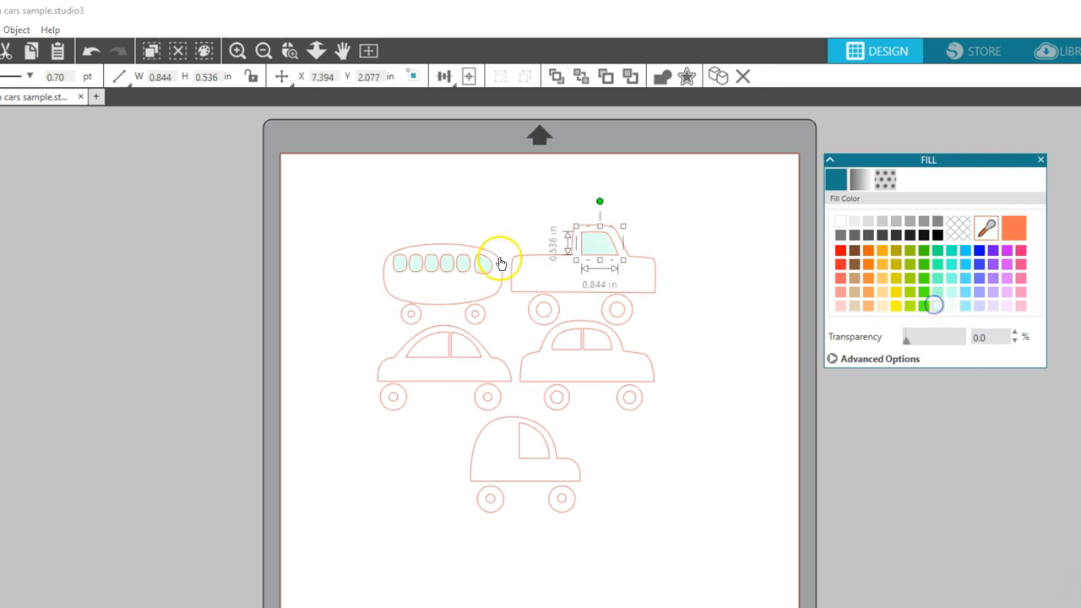
Fill the bus body with orange and the pickup truck's body with yellow.
left_click(499, 258)
left_click(1013, 225)
left_click(650, 281)
left_click(897, 293)
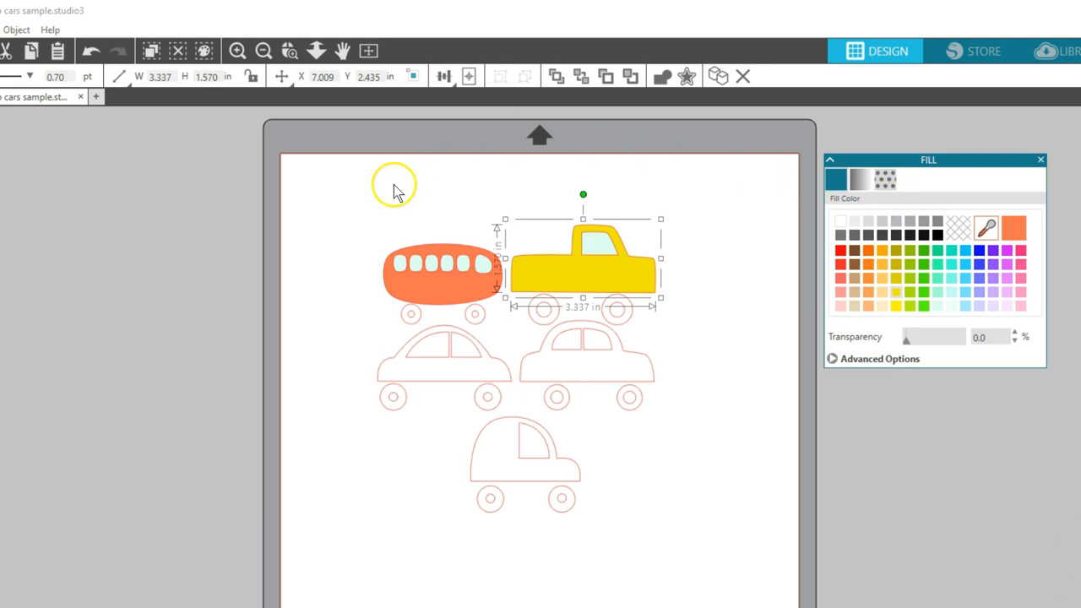
Group the bus body, its windows and its wheels into one object.
left_click_drag(365, 219, 601, 484)
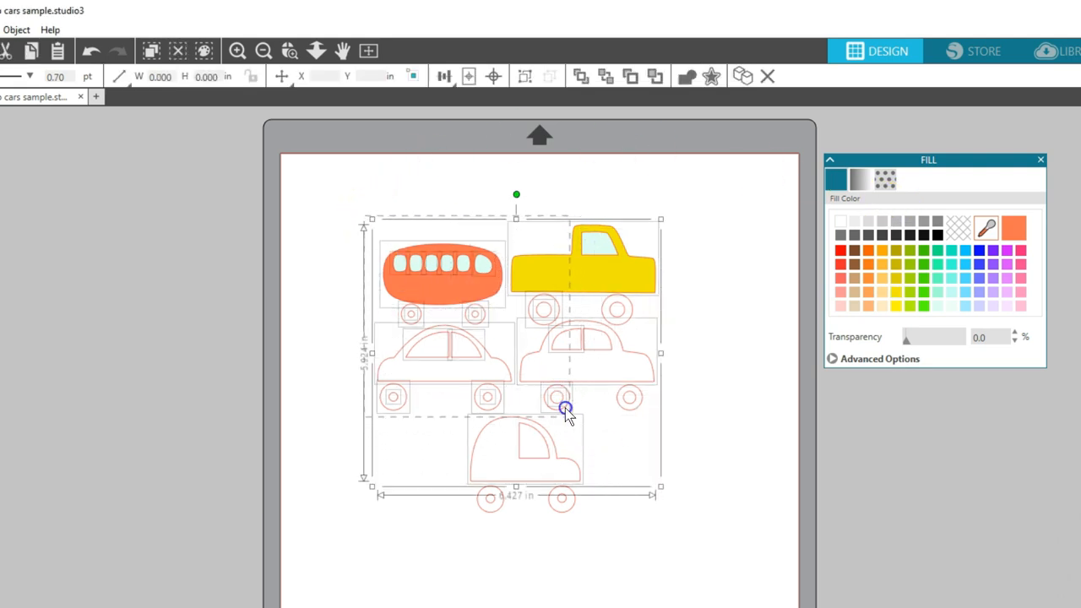
left_click(495, 307)
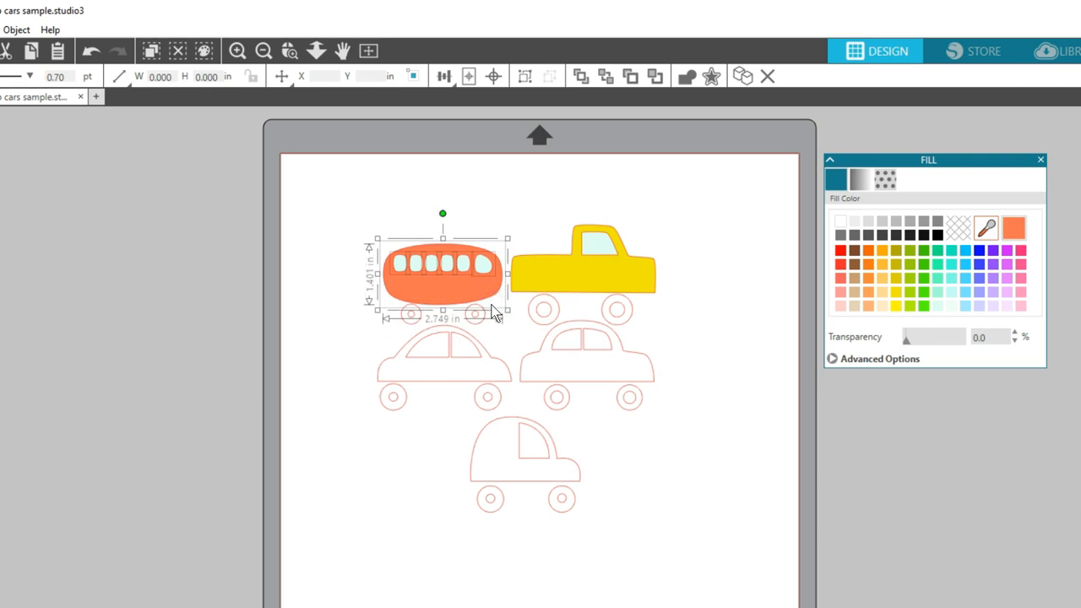
left_click_drag(360, 214, 490, 314)
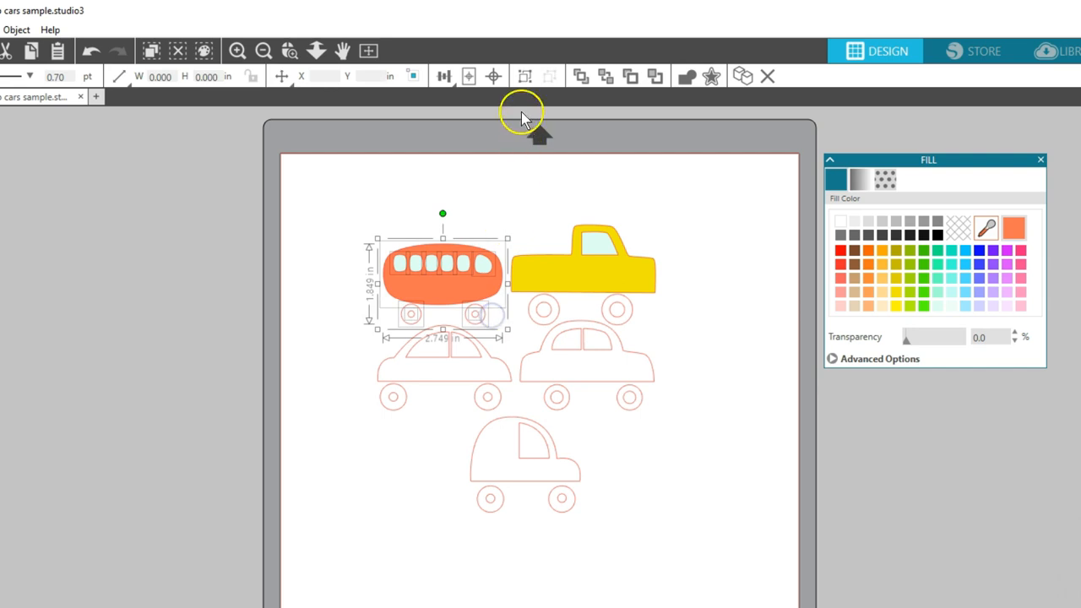
left_click(524, 76)
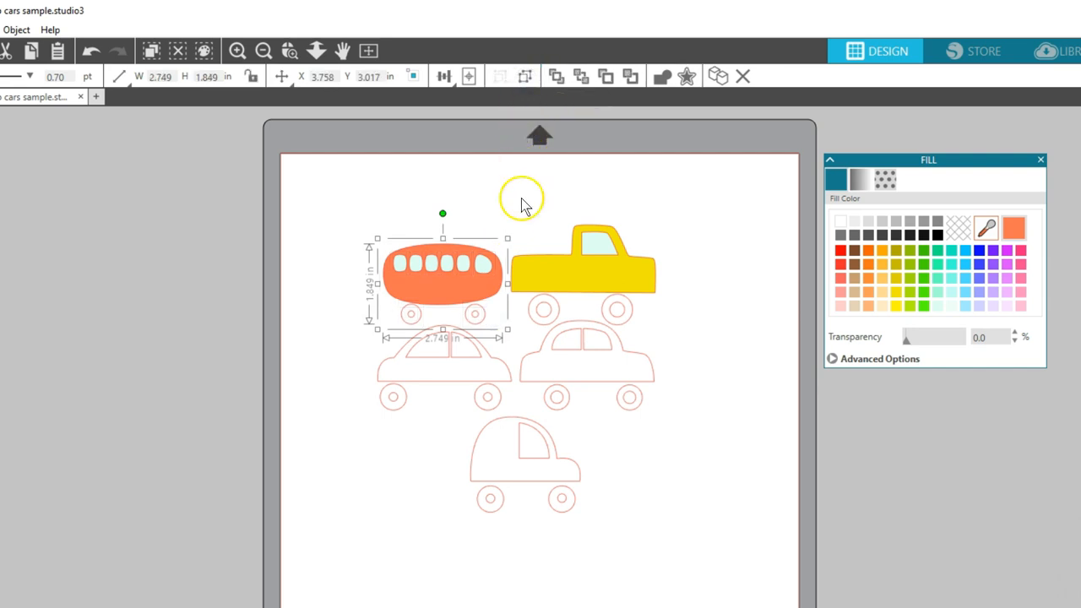
Move the grouped bus up slightly and enlarge it to about 2.98 by 2.00 in.
mouse_move(426, 283)
left_mouse_down()
mouse_move(427, 222)
mouse_move(442, 267)
mouse_move(419, 267)
mouse_move(427, 253)
mouse_move(440, 272)
left_mouse_up()
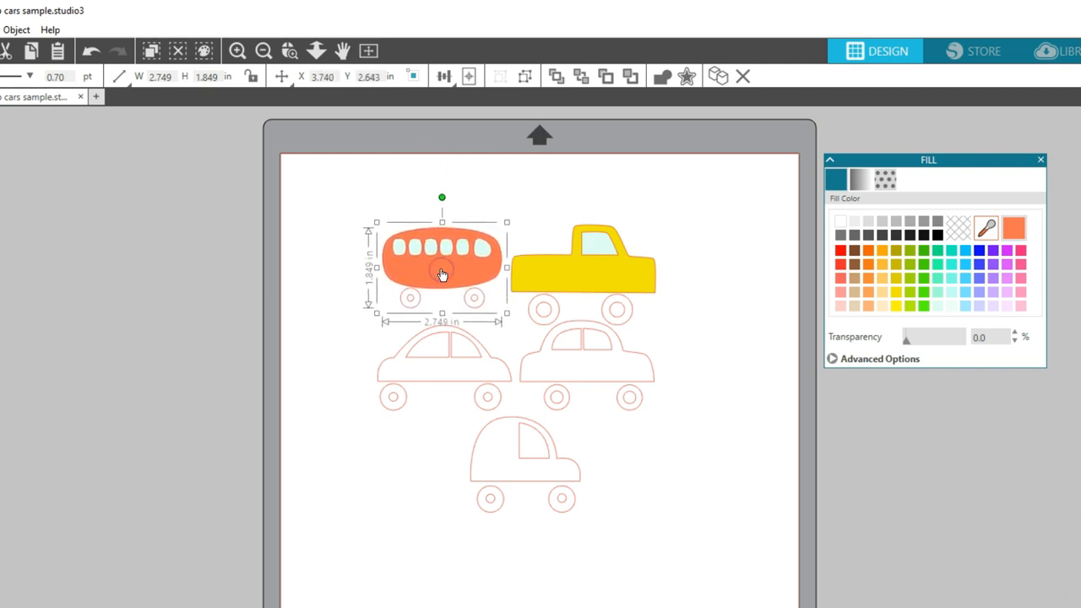
mouse_move(377, 222)
left_mouse_down()
mouse_move(354, 203)
mouse_move(381, 210)
left_mouse_up()
mouse_move(437, 190)
left_mouse_down()
mouse_move(411, 193)
mouse_move(436, 194)
left_mouse_up()
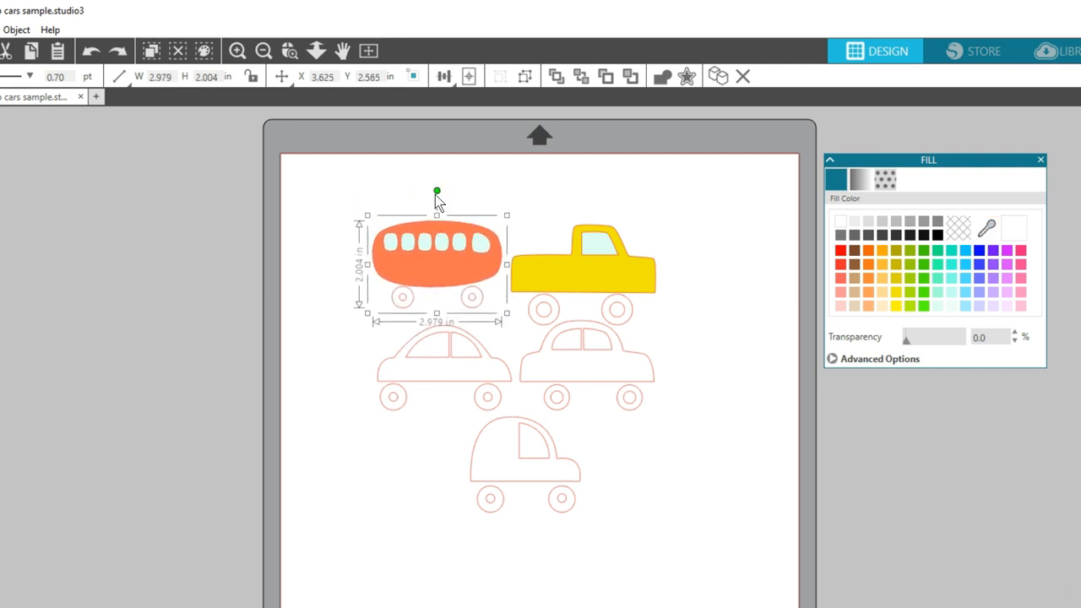
Try a blue fill on the entire grouped bus and undo it.
left_click(979, 278)
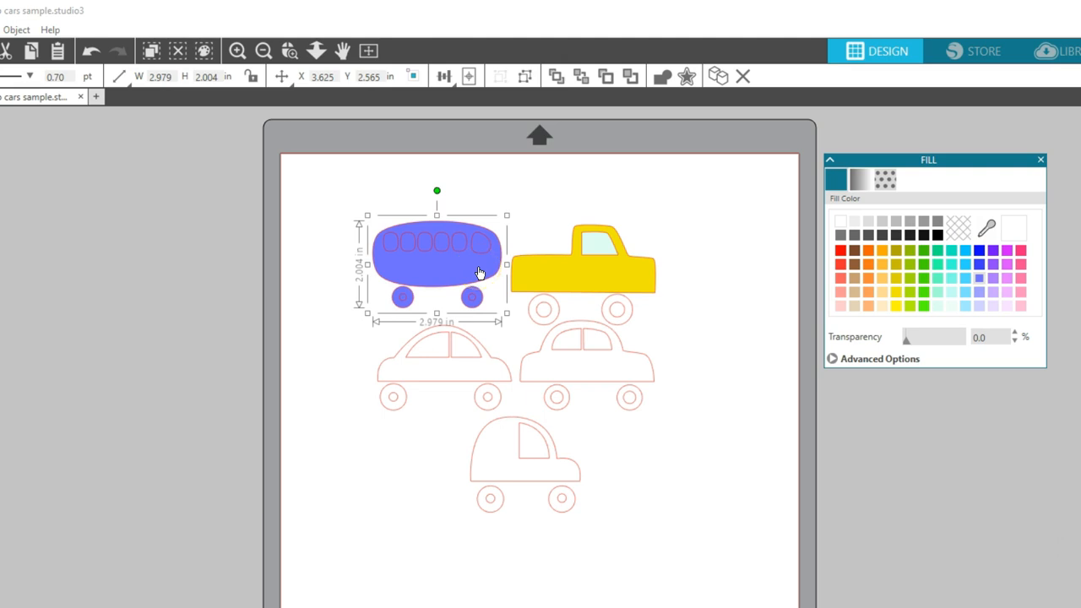
left_click(91, 51)
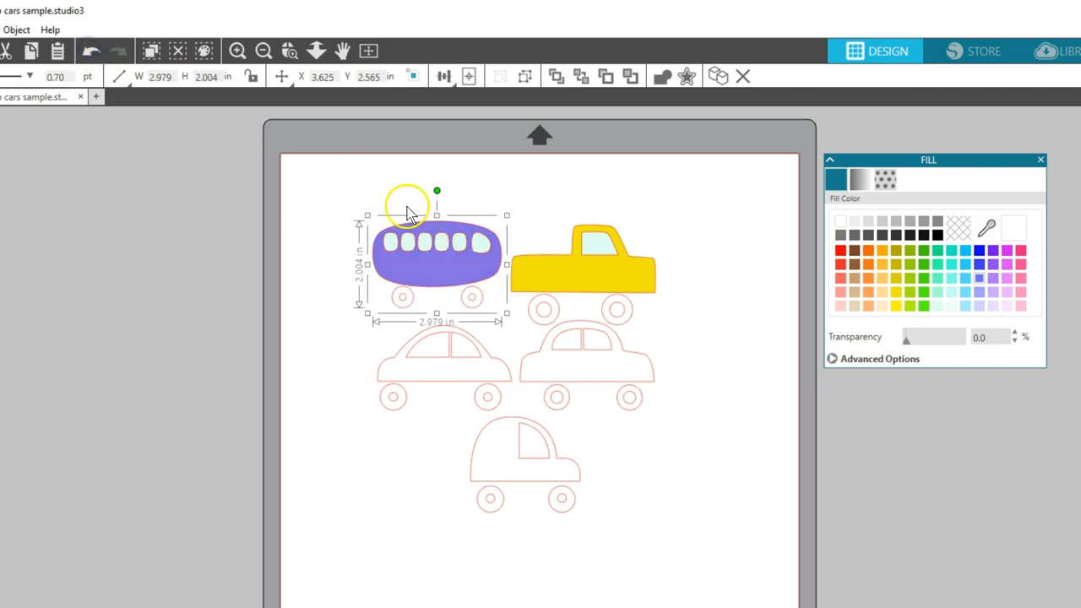
Ungroup the bus so its individual parts can be coloured separately.
left_click(447, 270)
left_click(473, 309)
left_click(525, 77)
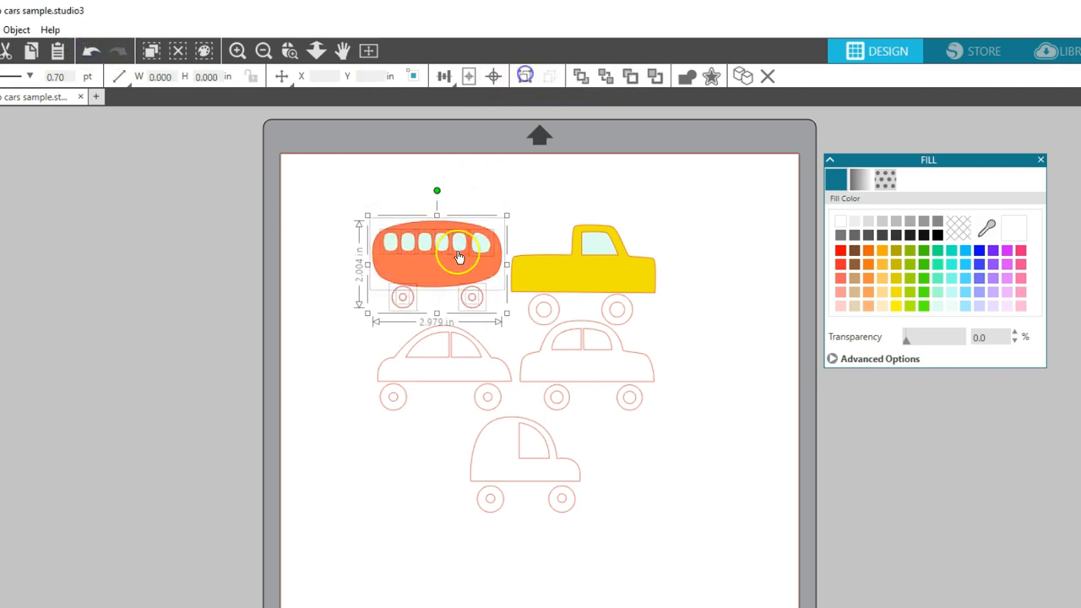
Fill the bus's inner wheel circles with black and its outer wheel circles with dark grey.
left_click(403, 297)
left_click(928, 247)
left_click(475, 299)
left_click(924, 236)
left_click(483, 300)
left_click(840, 235)
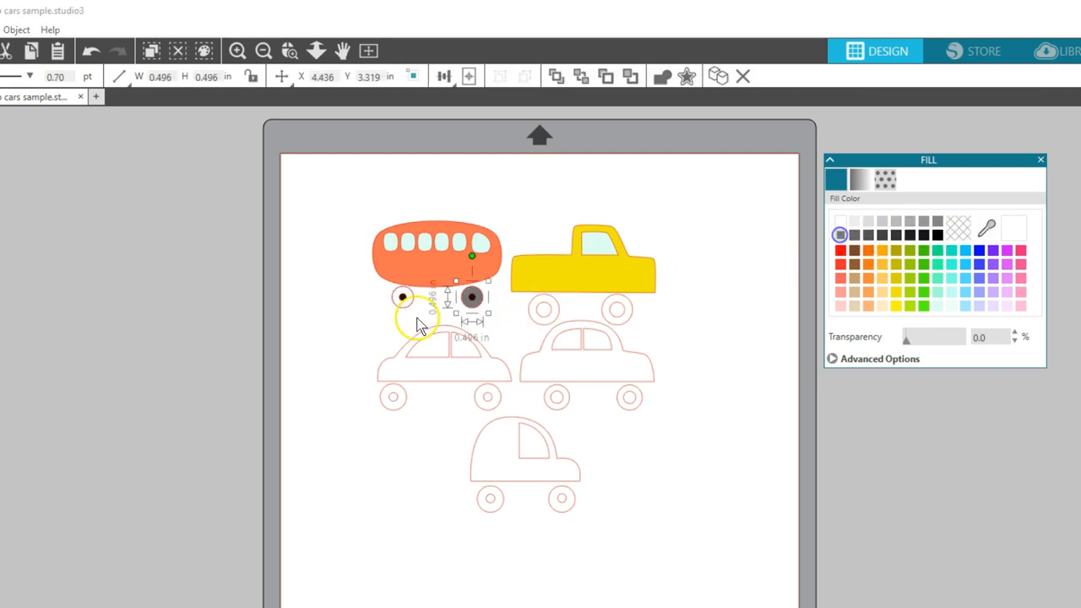
left_click(410, 303)
left_click(840, 234)
Regroup all the bus parts, including the coloured wheels, and deselect the bus.
left_click_drag(357, 202, 485, 309)
left_click(524, 76)
left_click(532, 165)
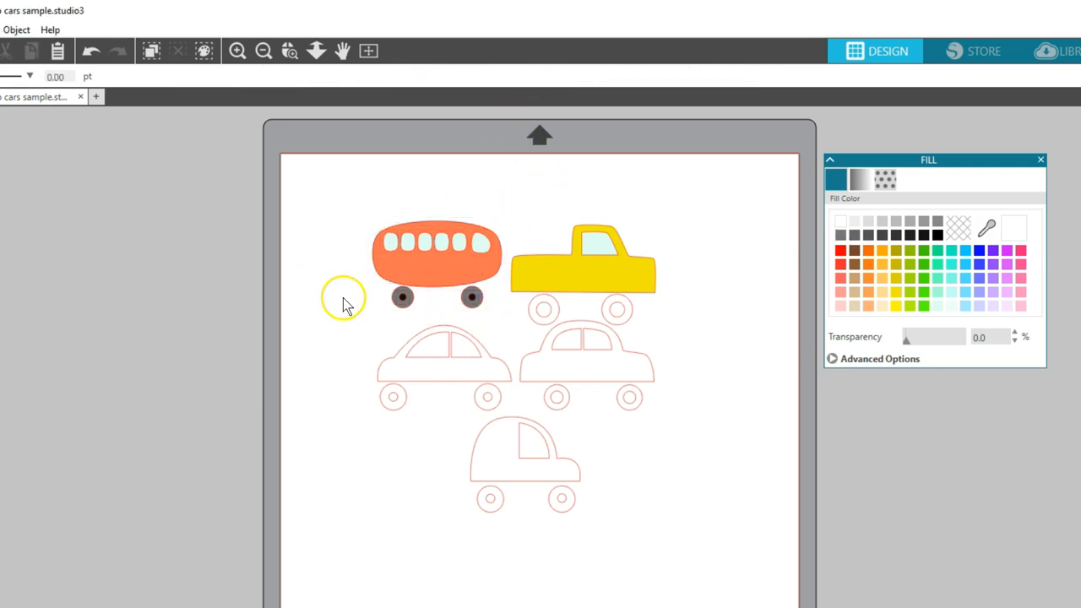
Fill all shapes of the three unfilled cars below the bus and pickup with medium grey.
left_click_drag(366, 320, 654, 528)
left_click(342, 341)
left_click_drag(363, 310, 647, 509)
left_click(910, 222)
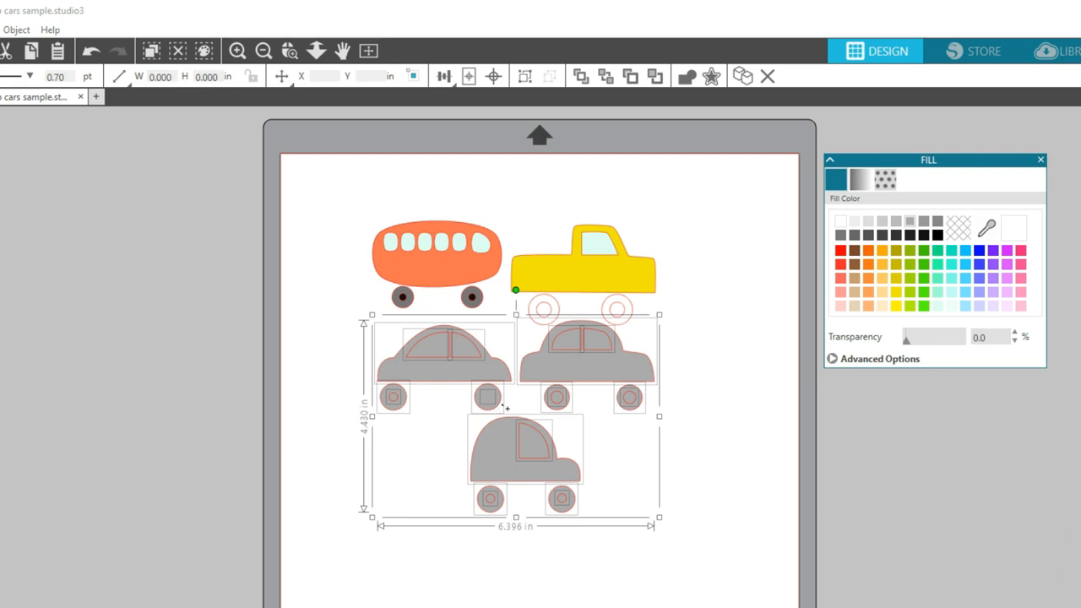
Bring the hidden inner circle of the lower-left car's right wheel to the front.
left_click(437, 405)
left_click(497, 404)
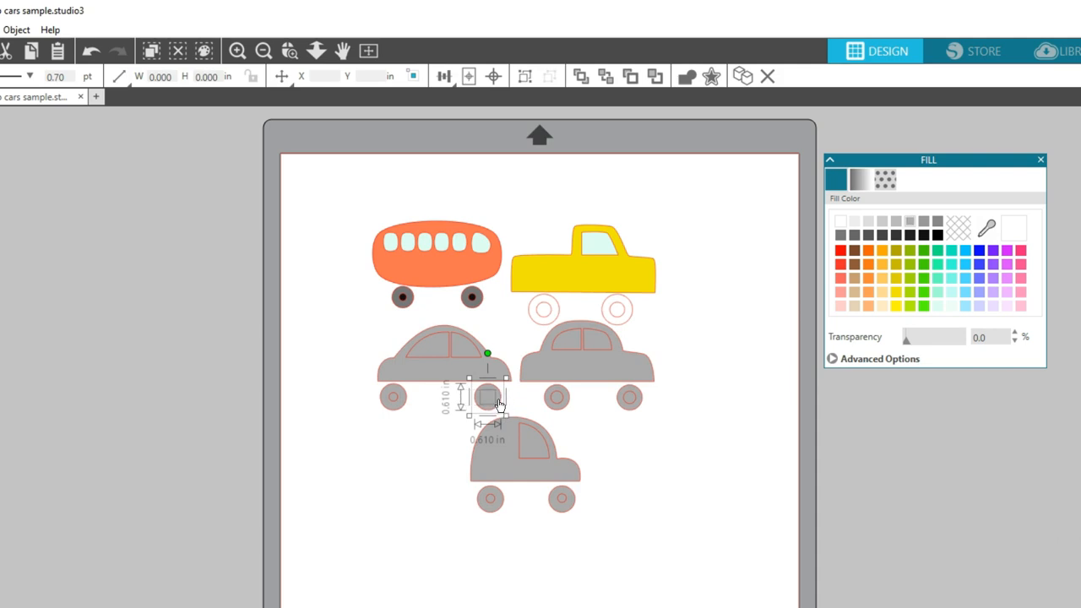
left_click(498, 404)
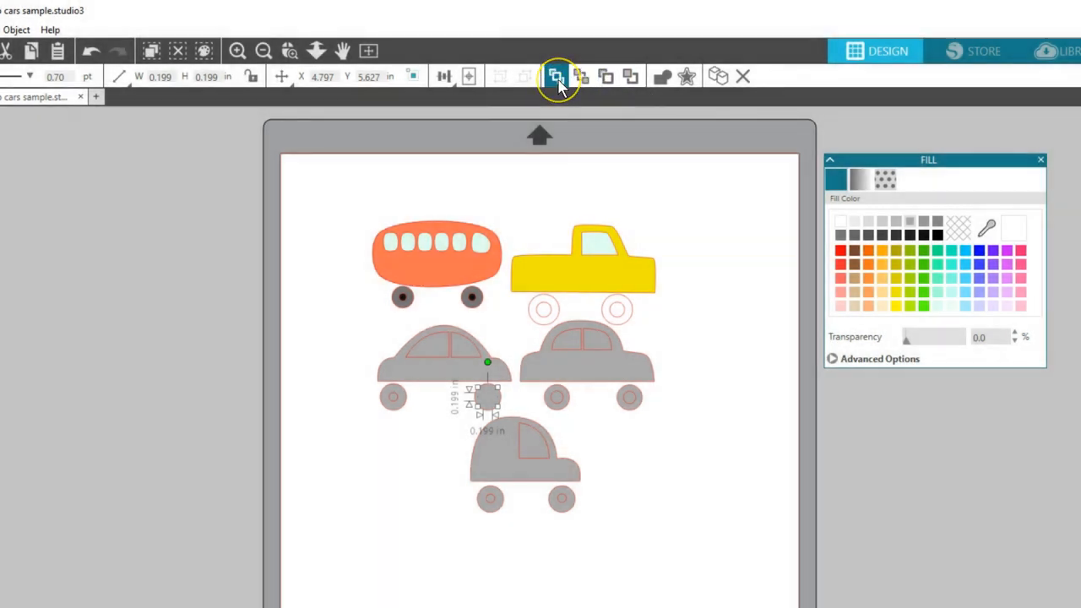
left_click(555, 78)
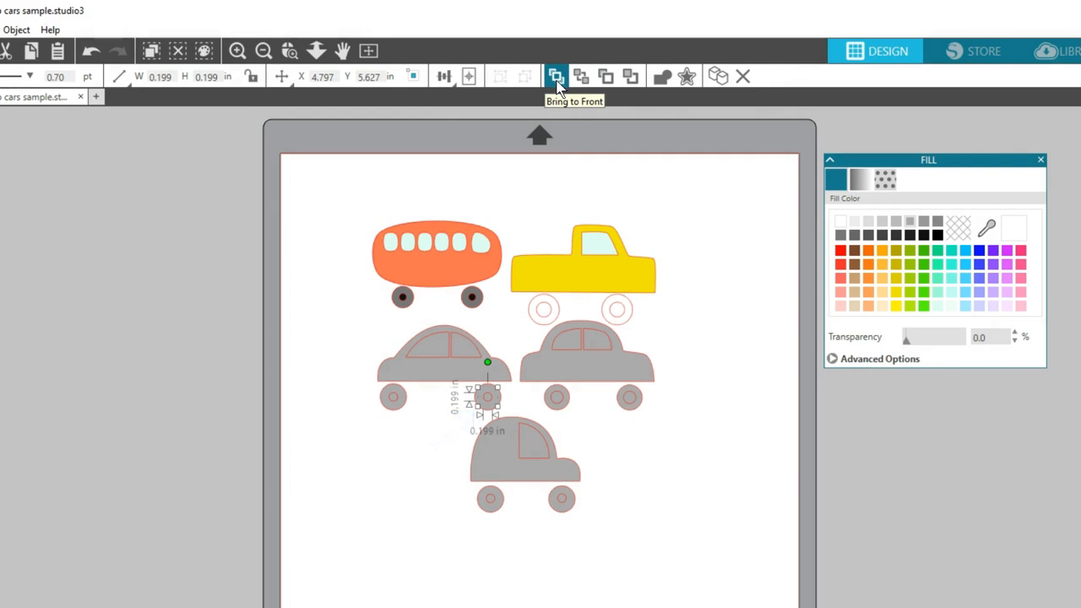
Move the bus over the grey car below, send it to the back, and return it beside the pickup.
left_click(445, 265)
left_click_drag(445, 265, 494, 331)
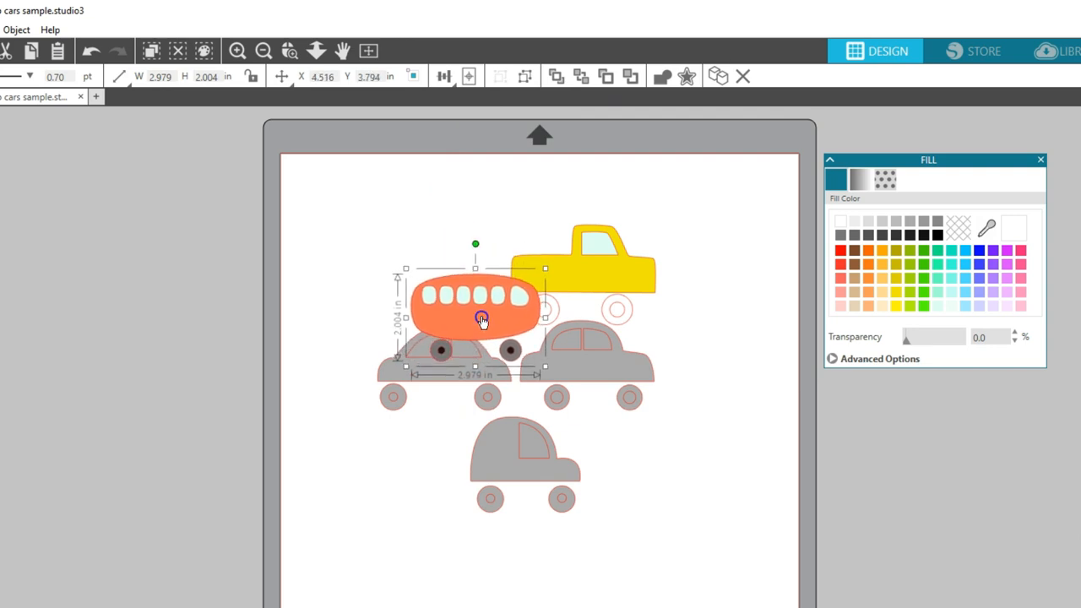
left_click(581, 77)
left_click_drag(494, 273, 448, 257)
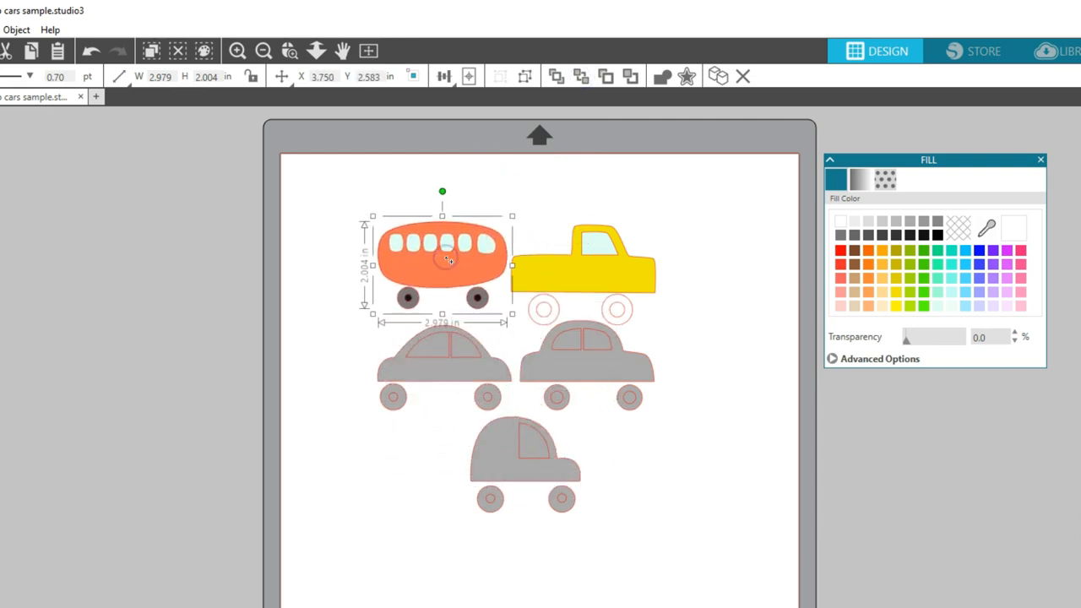
Fill the body of the grey car below the pickup with coral red.
left_click(651, 307)
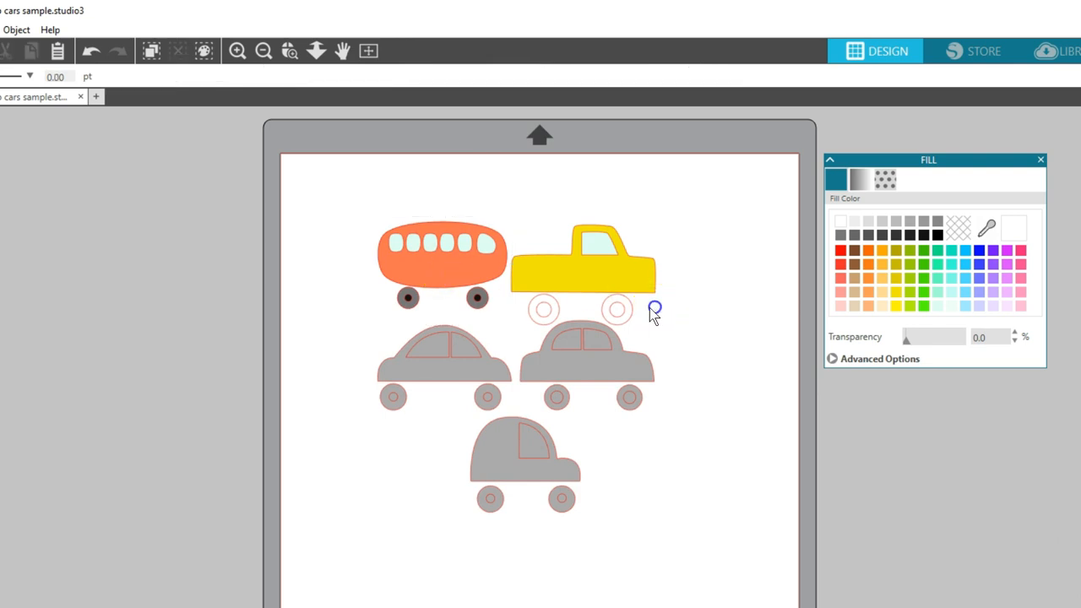
left_click(613, 319)
left_click(655, 363)
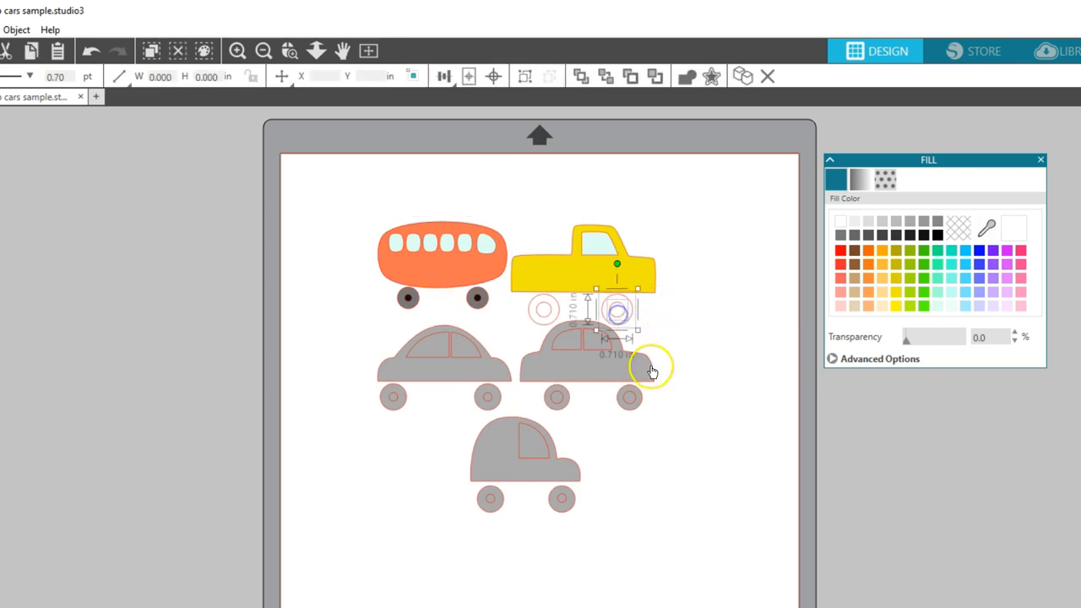
left_click(840, 278)
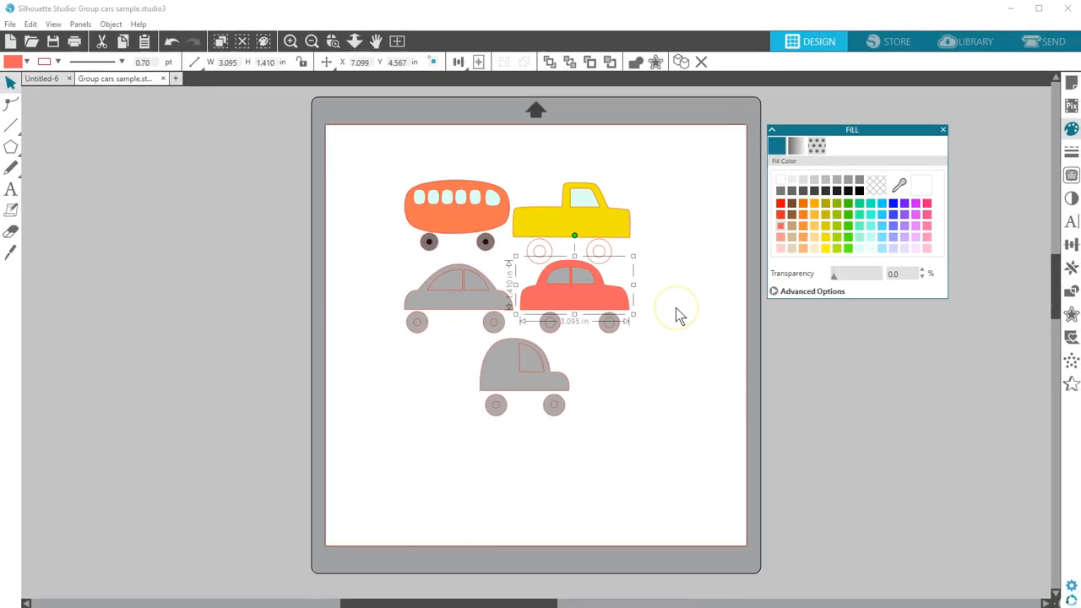
Group the coral red car's body with its windows and deselect it.
left_click(612, 302)
left_click(601, 292)
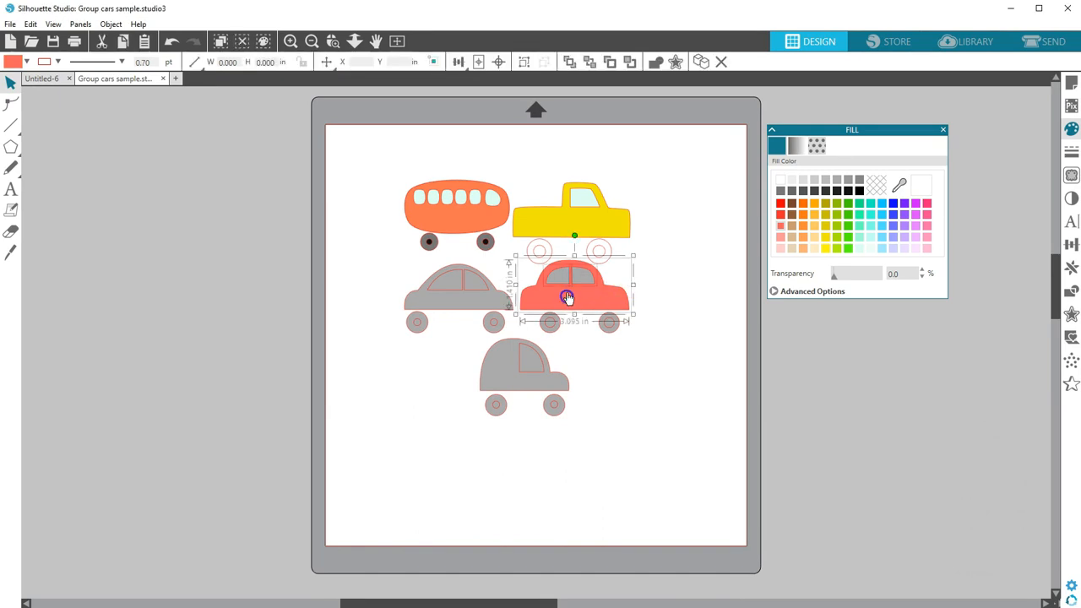
right_click(567, 295)
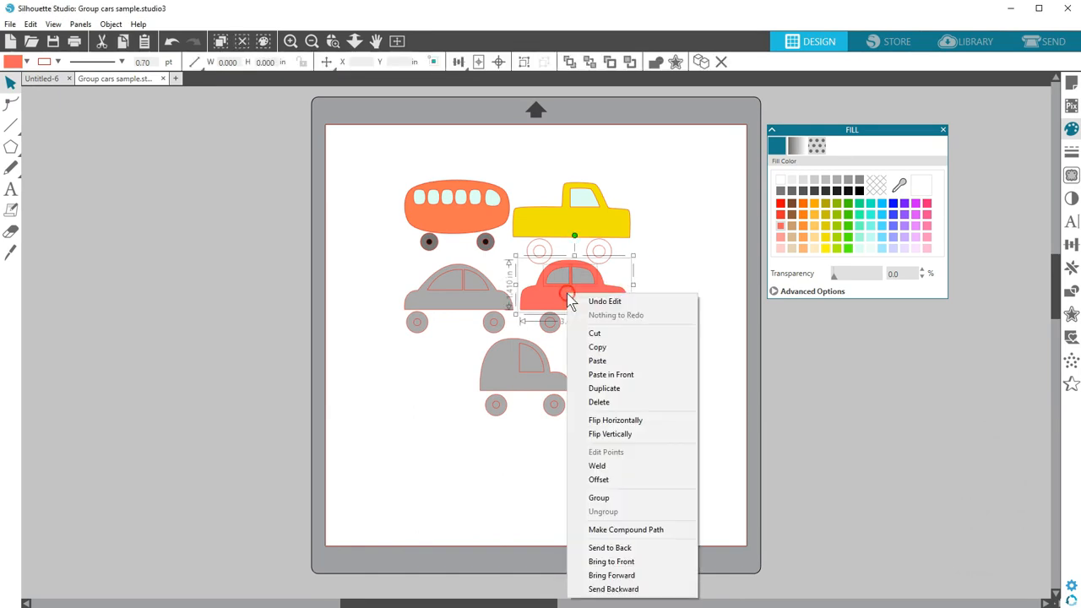
left_click(615, 500)
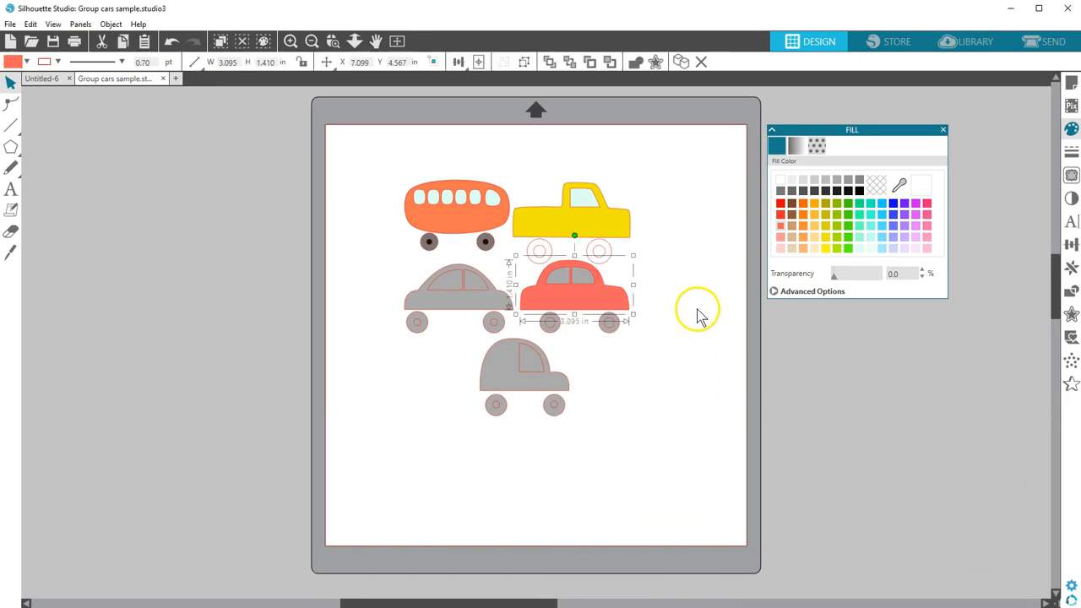
left_click(697, 314)
Group the yellow pickup's body with its window, ungroup them again, and clear the selection.
left_click(578, 222)
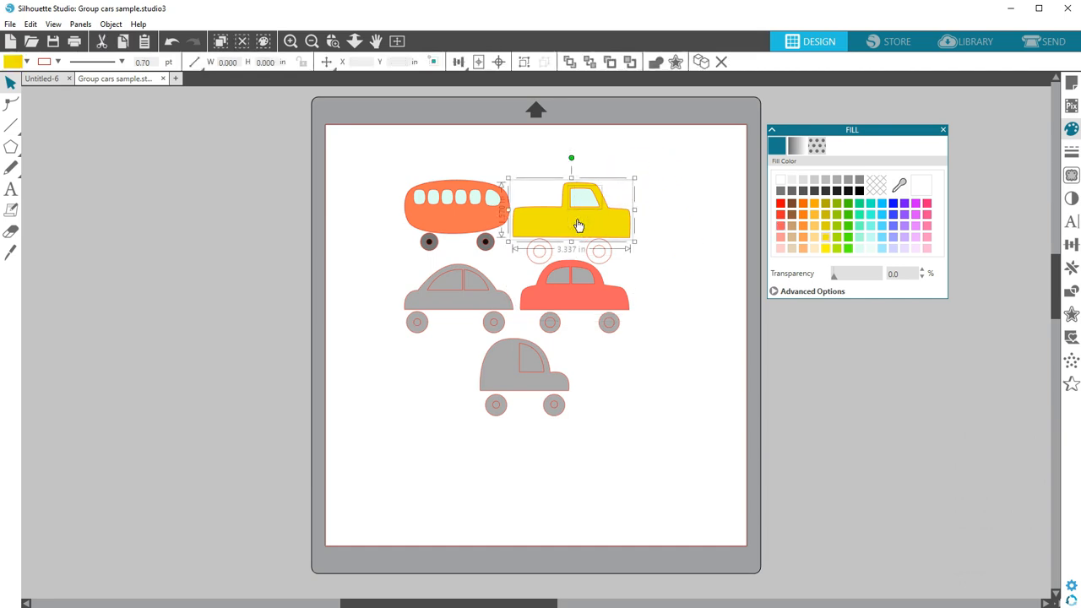
key("ctrl+g")
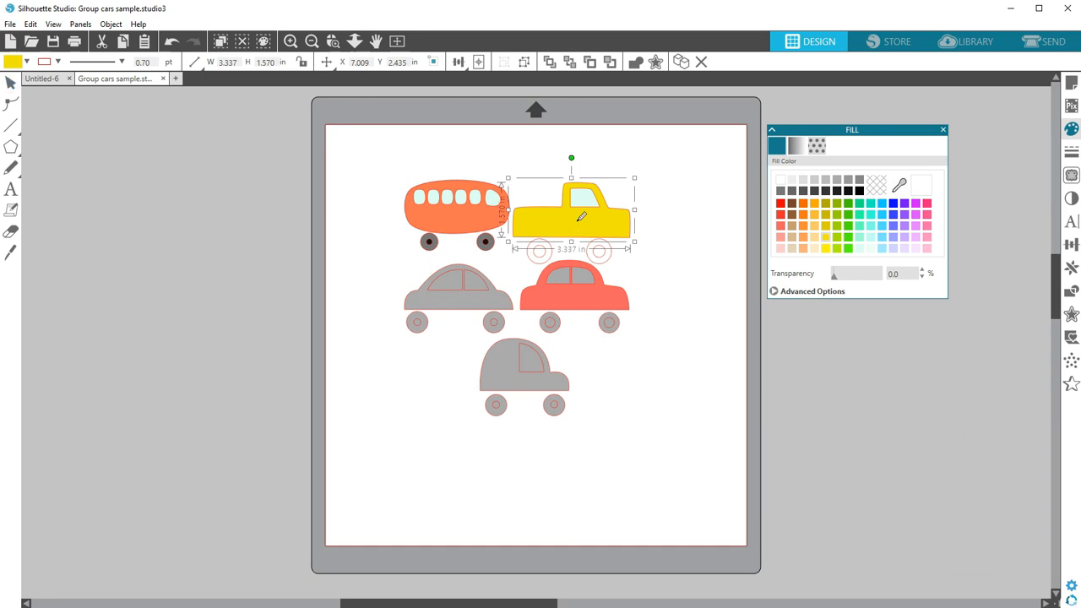
left_click(577, 221)
left_click(673, 209)
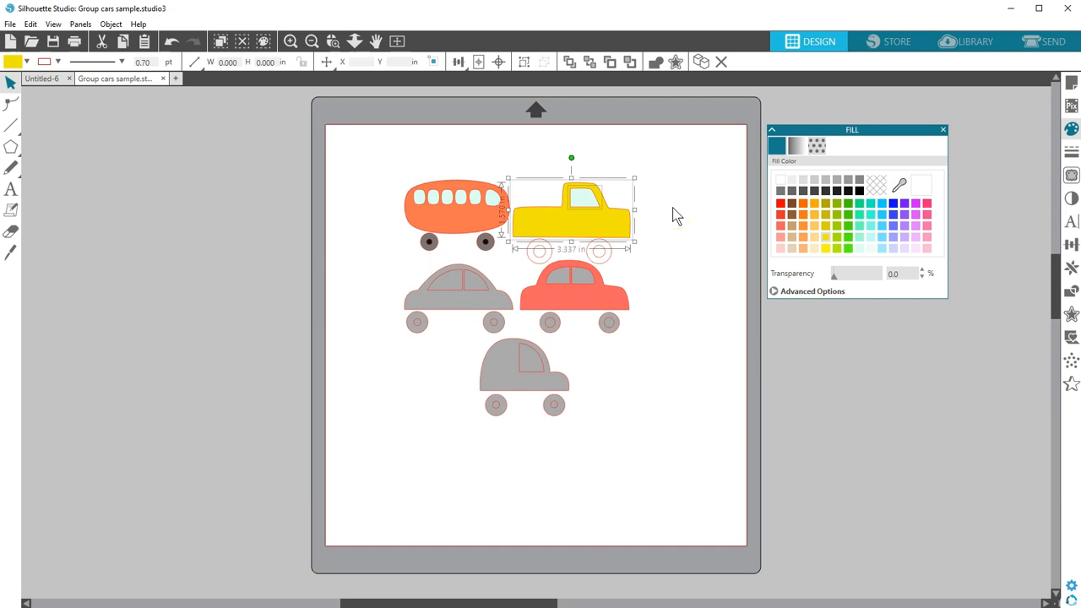
left_click(678, 224)
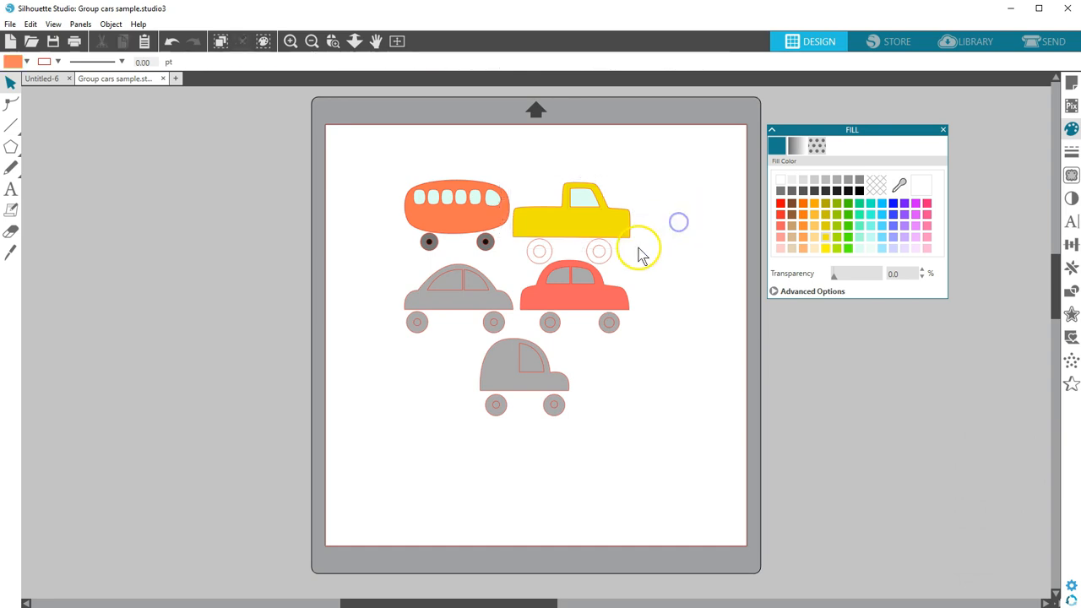
Fill the body of the grey car below the bus with light blue and the lowest car's body with orange.
left_click(500, 302)
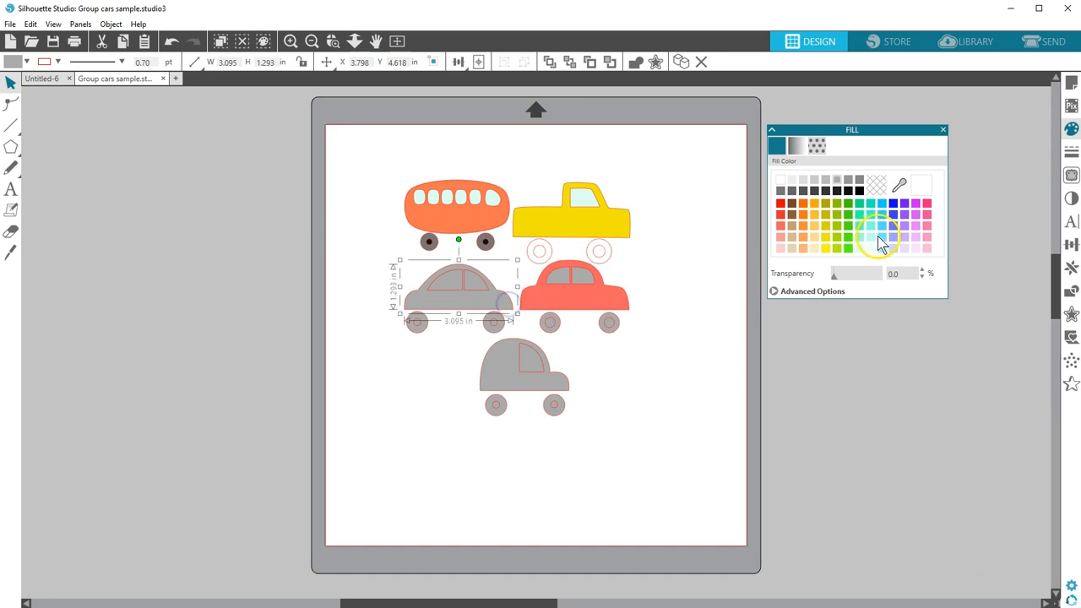
left_click(882, 238)
left_click(552, 379)
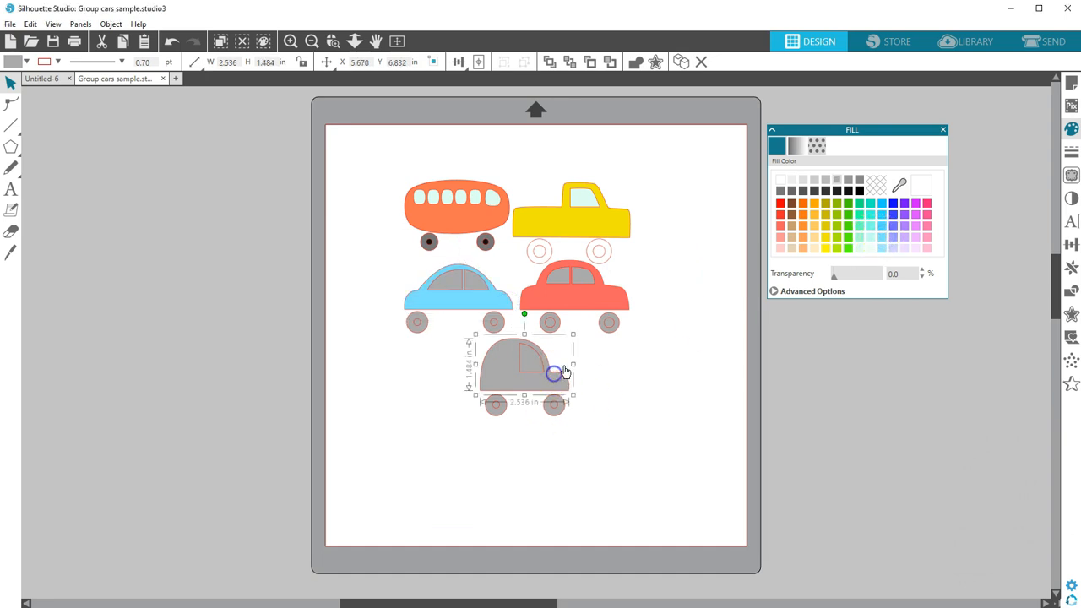
left_click(802, 226)
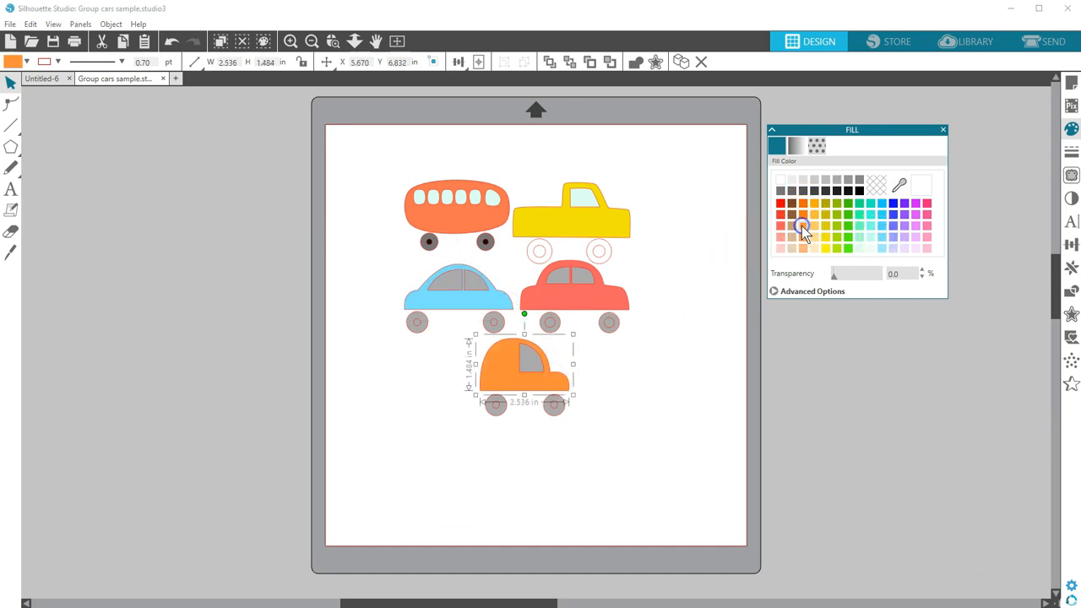
left_click(686, 383)
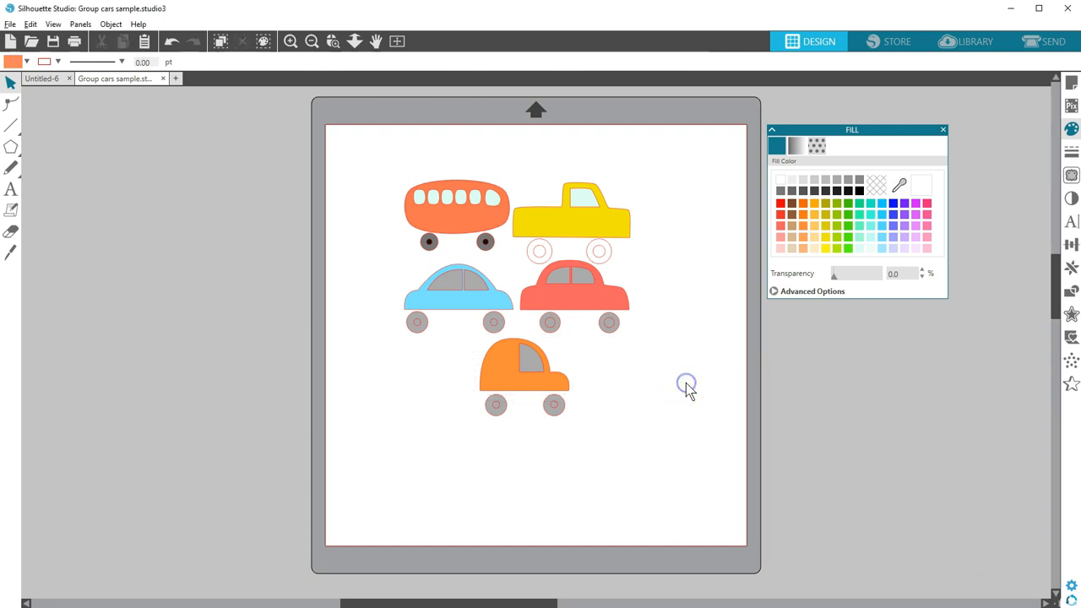